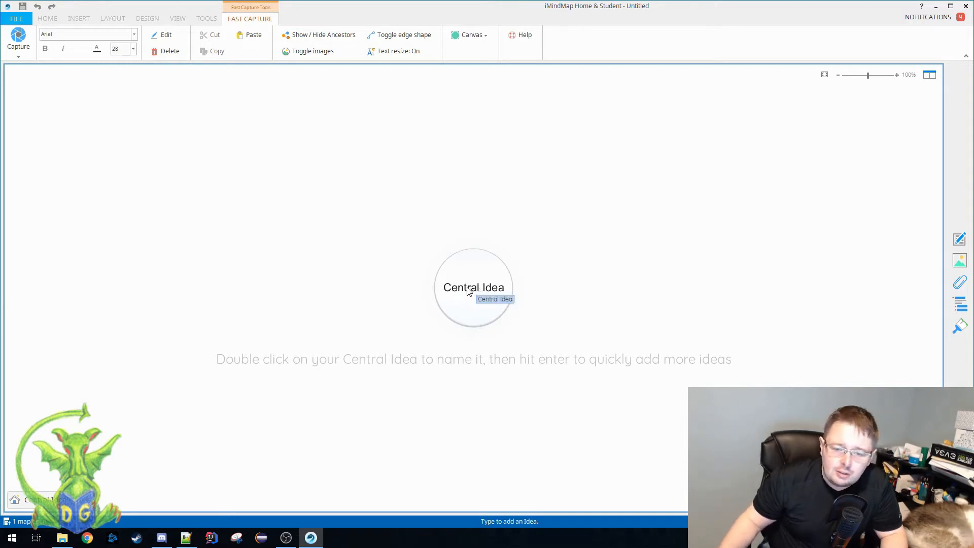
# Rename the central idea of the mind map as "My Novel"
pyautogui.doubleClick(476, 293)
pyautogui.write('My Novel')
pyautogui.press('Return')
pyautogui.press('Escape')
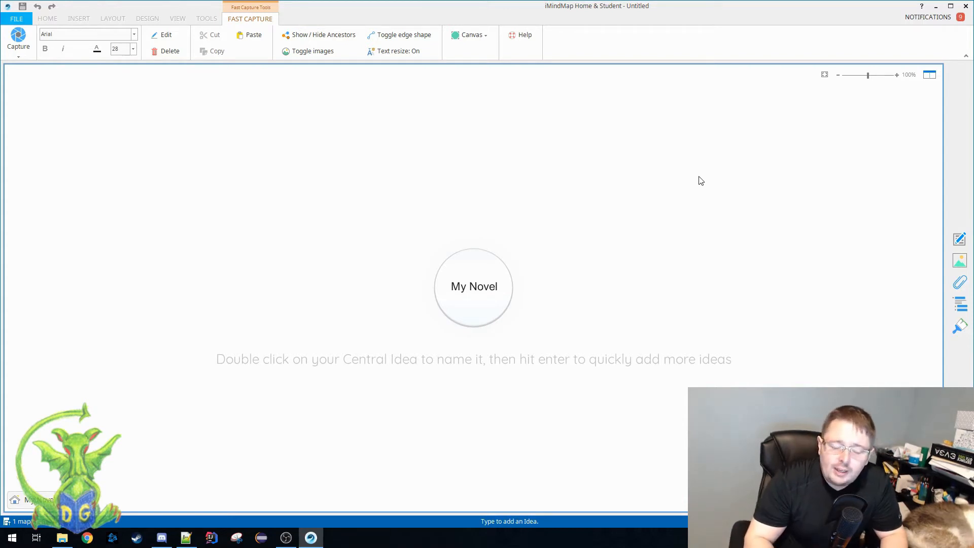
# Add three child ideas to My Novel named "Act 1", "Act 2" and "Act 2.2"
pyautogui.press('Return')
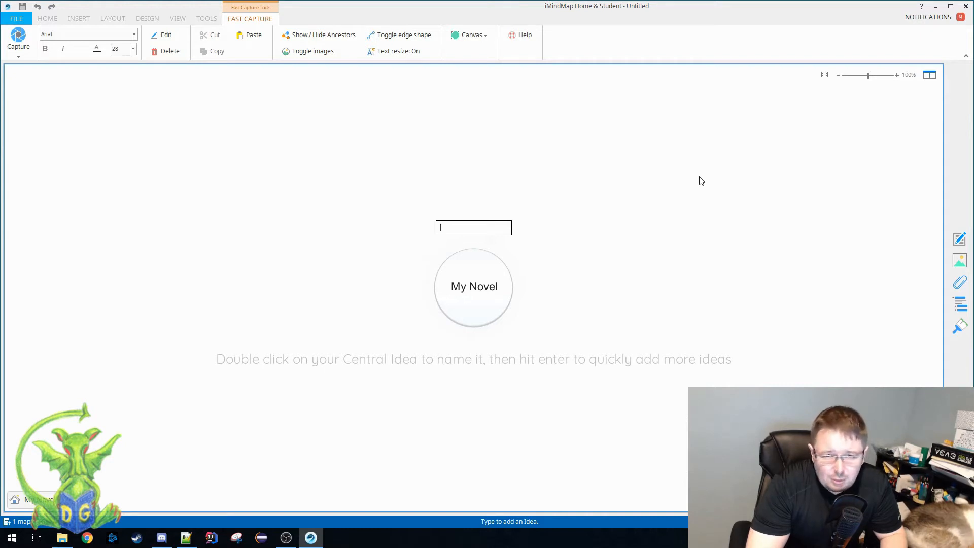
pyautogui.write('Actr')
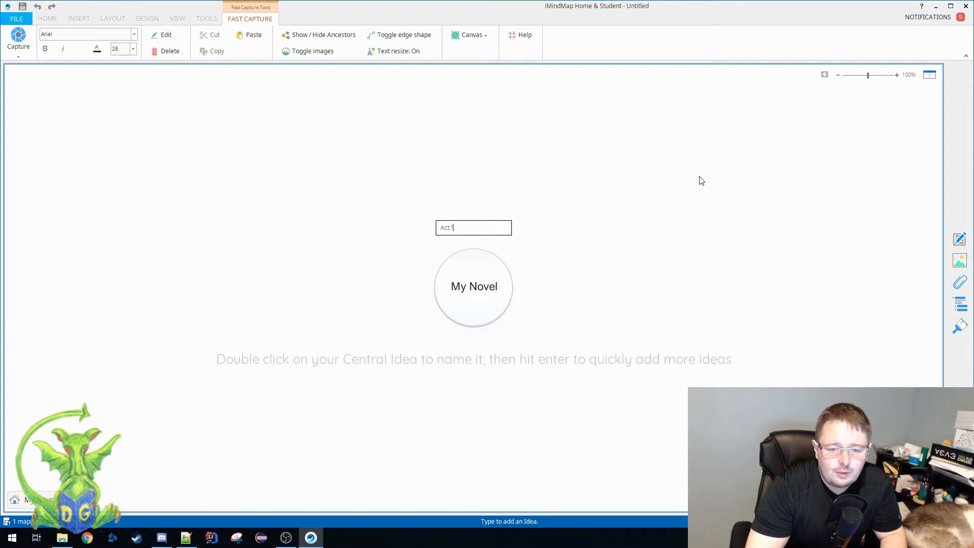
pyautogui.press('Return')
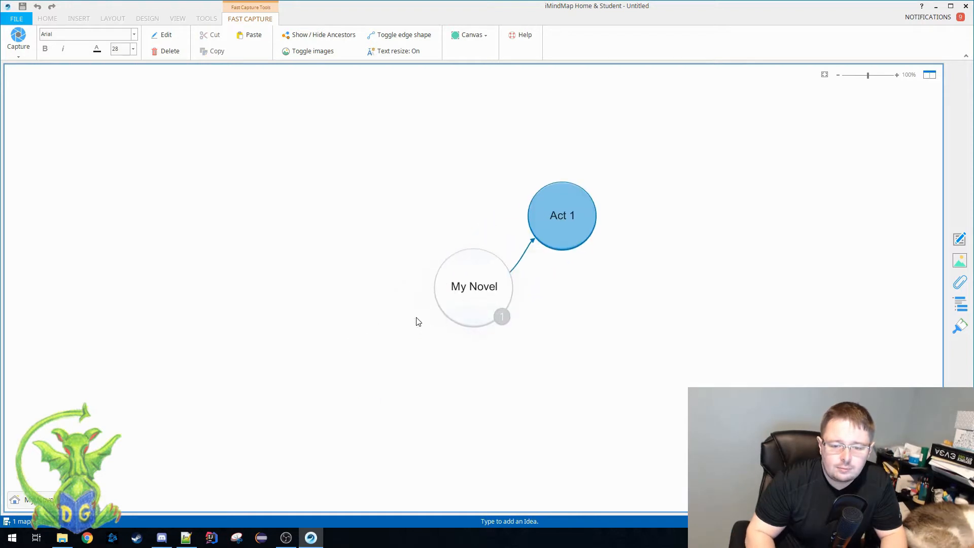
pyautogui.write('Act 2')
pyautogui.press('Return')
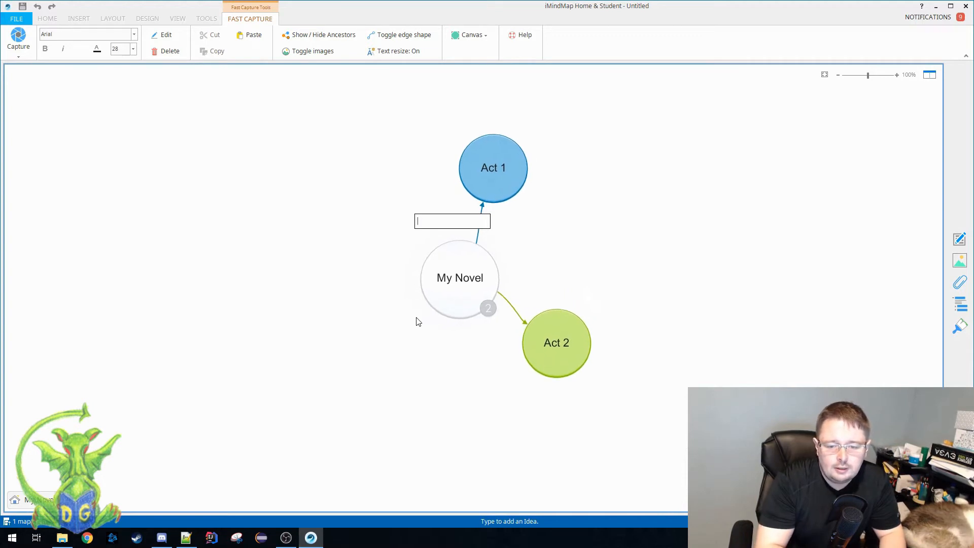
pyautogui.write('Act')
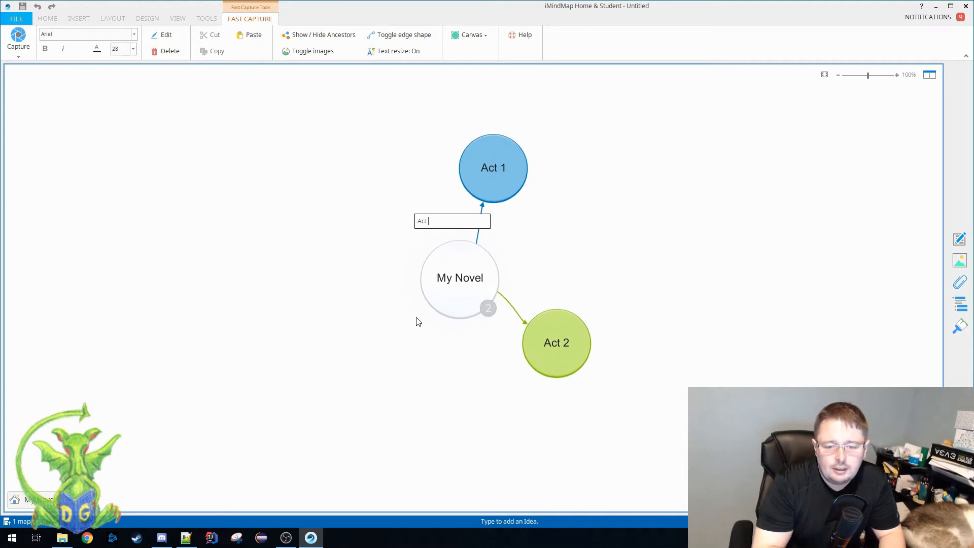
pyautogui.write(' 2.2')
pyautogui.press('Return')
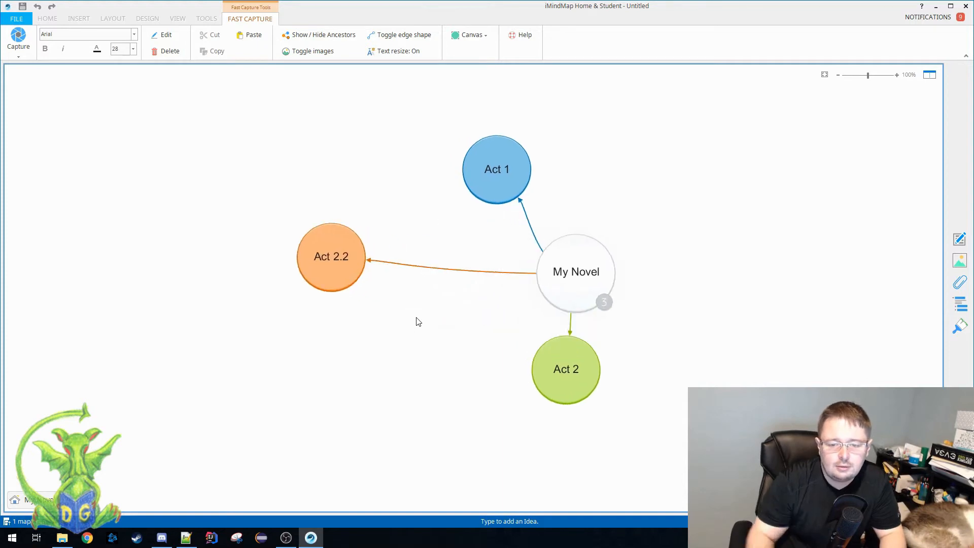
# Rename the Act 2 idea as "Act 2.1"
pyautogui.doubleClick(558, 378)
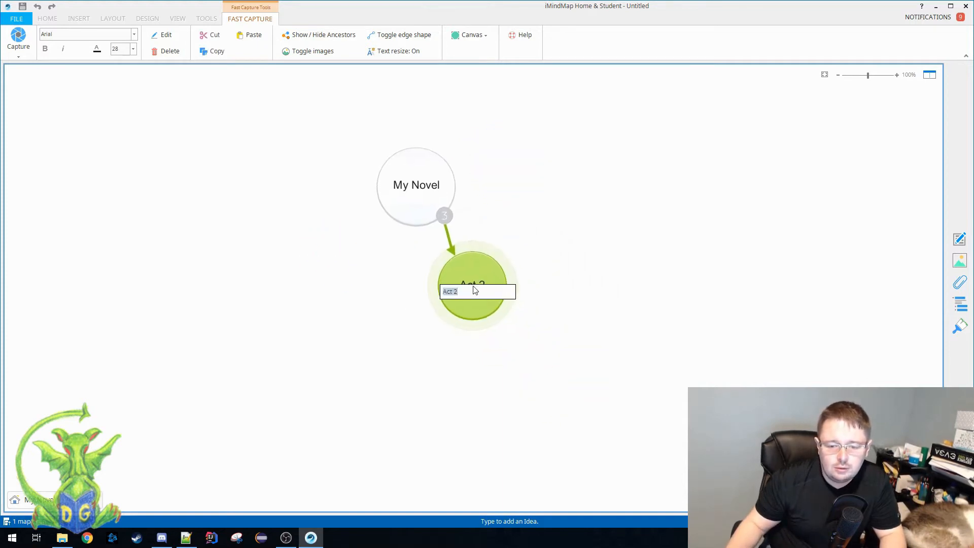
pyautogui.write('.1')
pyautogui.press('Return')
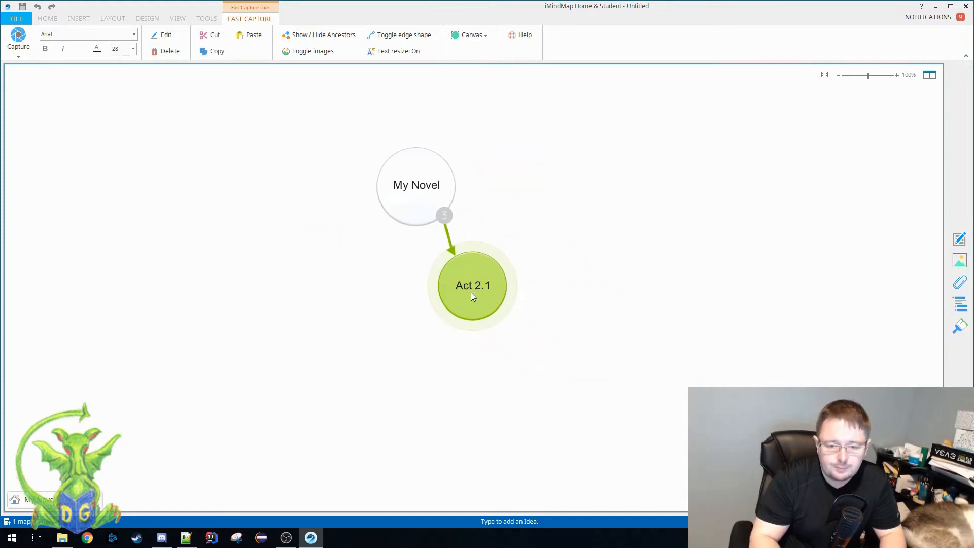
# Return to the My Novel central idea and add a child idea named "Act 3"
pyautogui.doubleClick(429, 190)
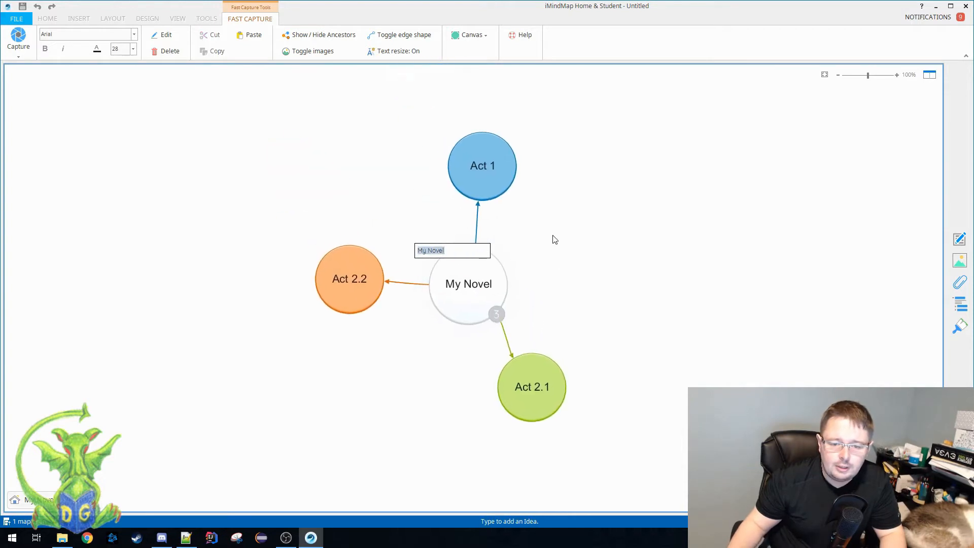
pyautogui.press('Return')
pyautogui.press('Return')
pyautogui.write('Act 3')
pyautogui.press('Return')
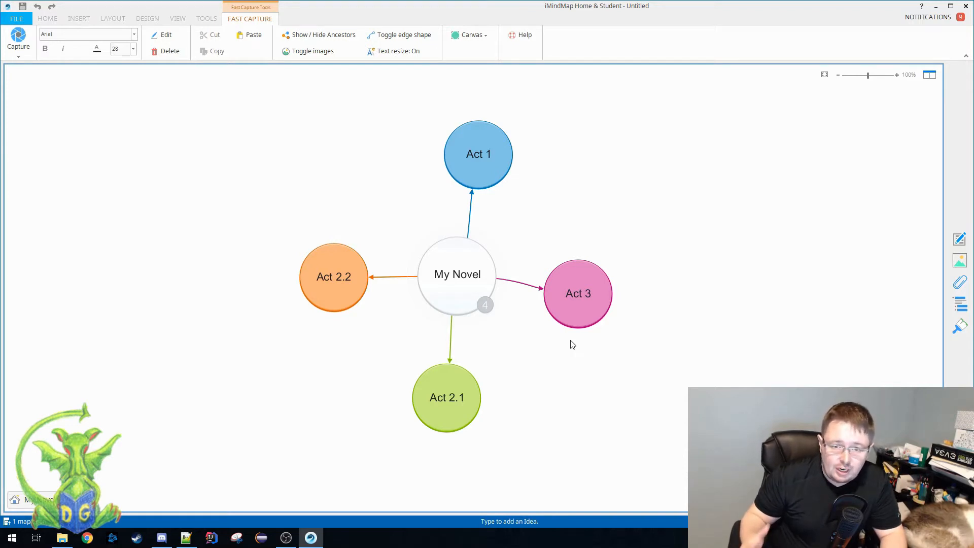
# Add a child idea named "Big Action" under Act 1
pyautogui.click(494, 147)
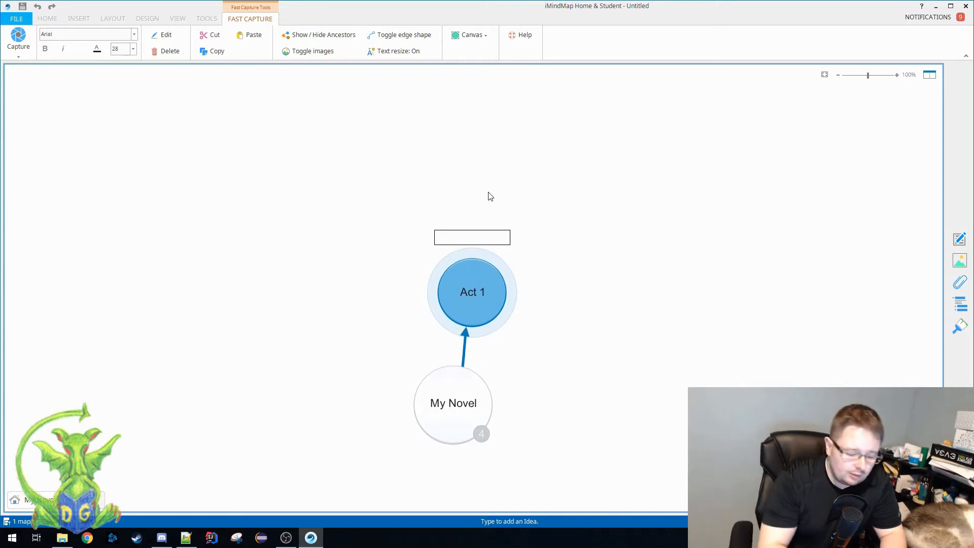
pyautogui.write('Big')
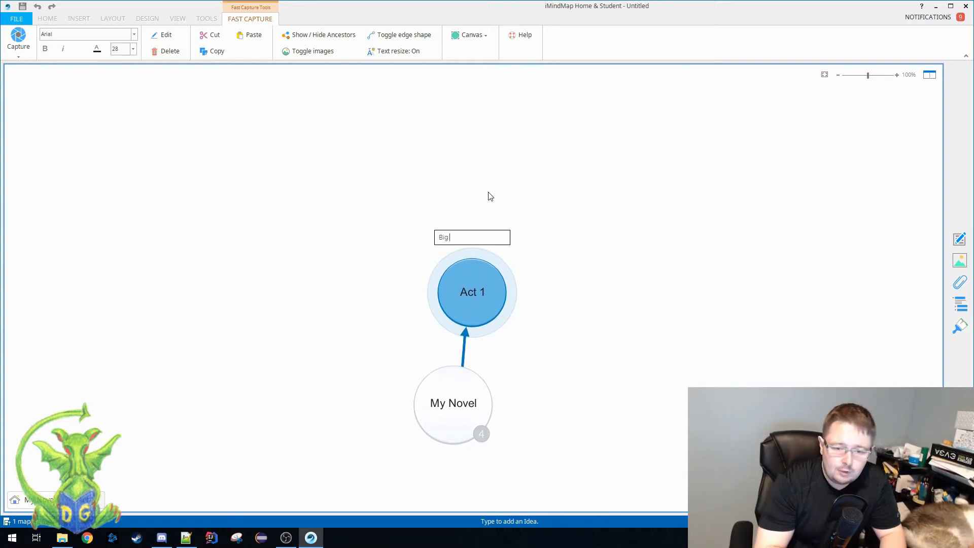
pyautogui.write(' Action')
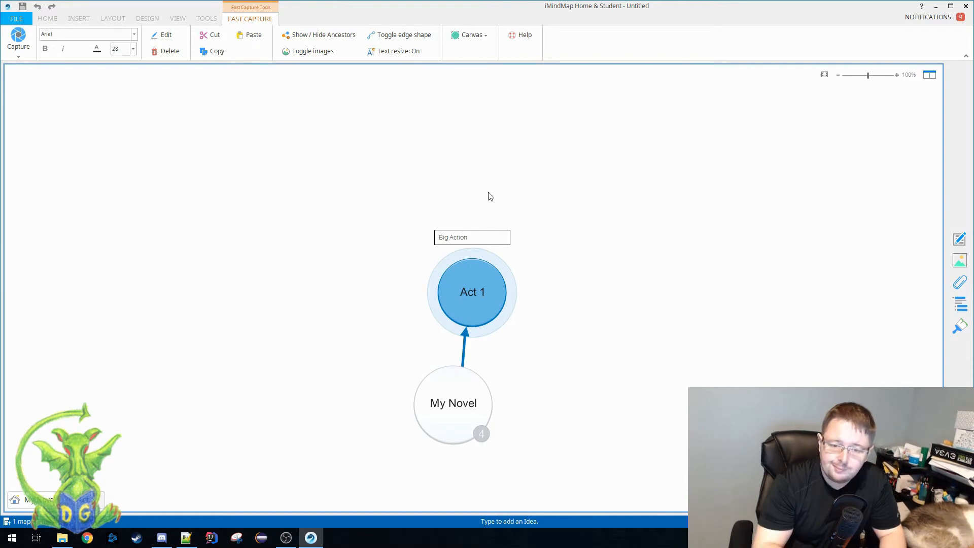
pyautogui.press('Return')
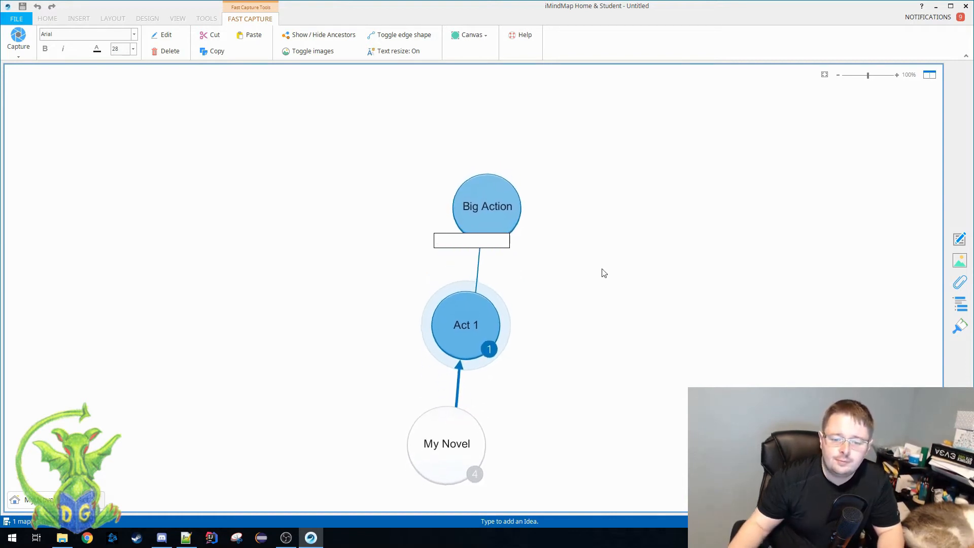
# Go back through My Novel to Act 3 and add a child idea named "Big Action" there
pyautogui.click(453, 408)
pyautogui.click(580, 288)
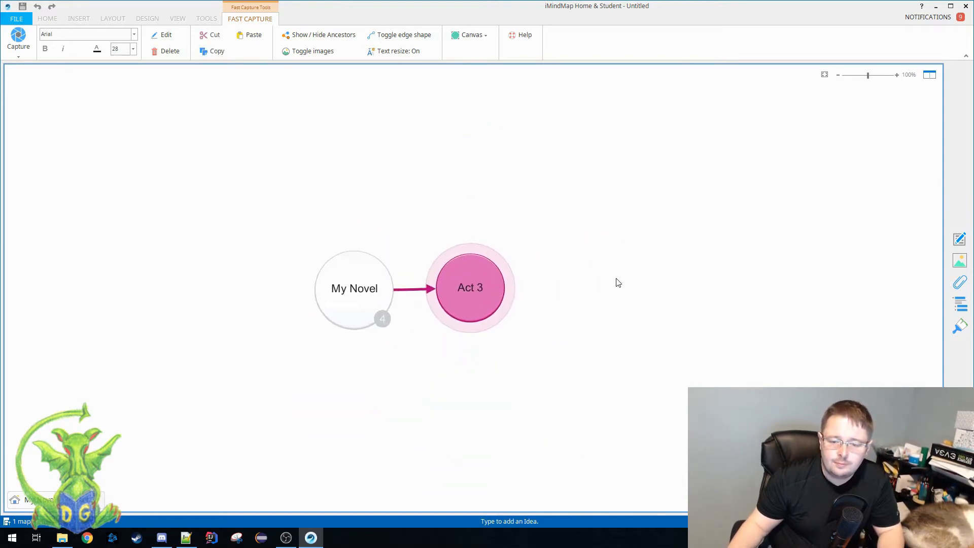
pyautogui.write('Big Action')
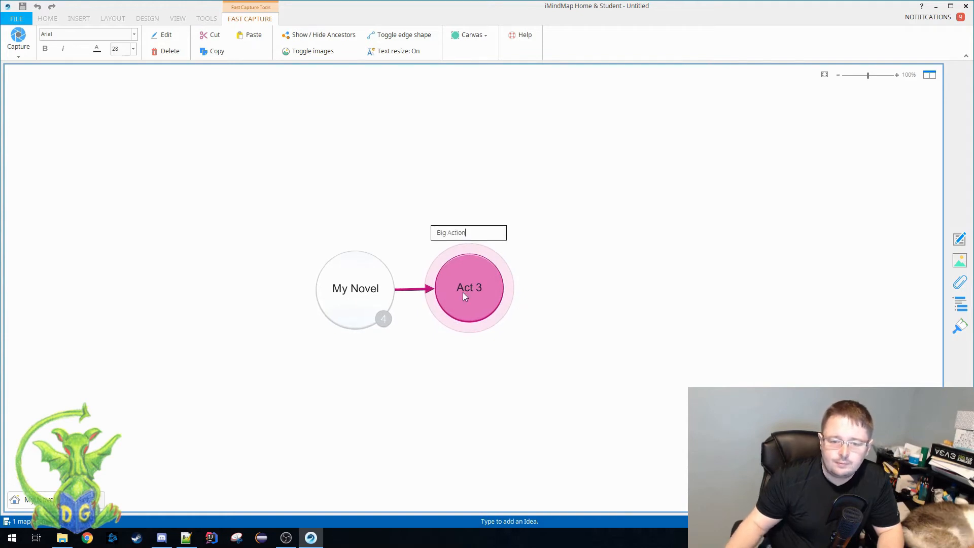
pyautogui.press('Return')
# Go back through My Novel to Act 2.1 and give it a "Big Action" child idea
pyautogui.click(332, 285)
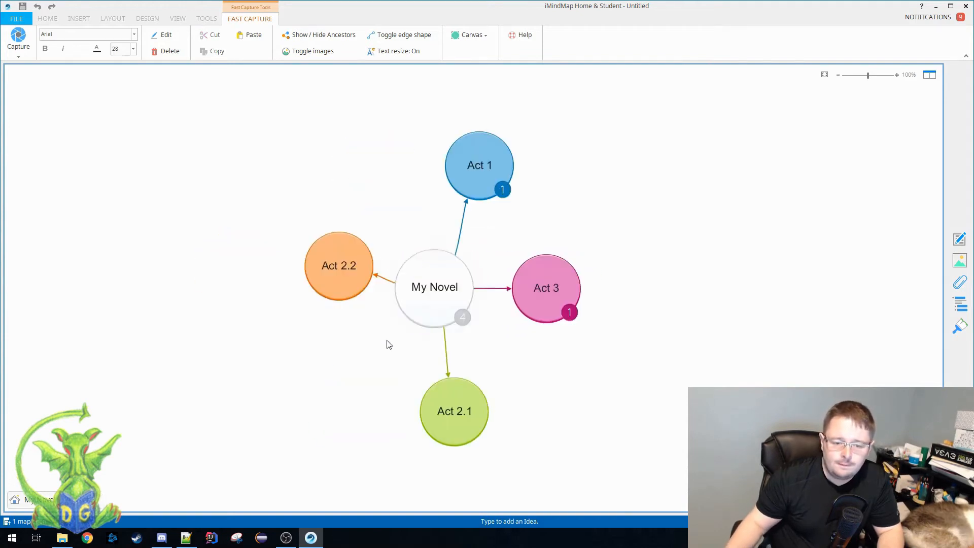
pyautogui.click(500, 413)
pyautogui.write('Big Action')
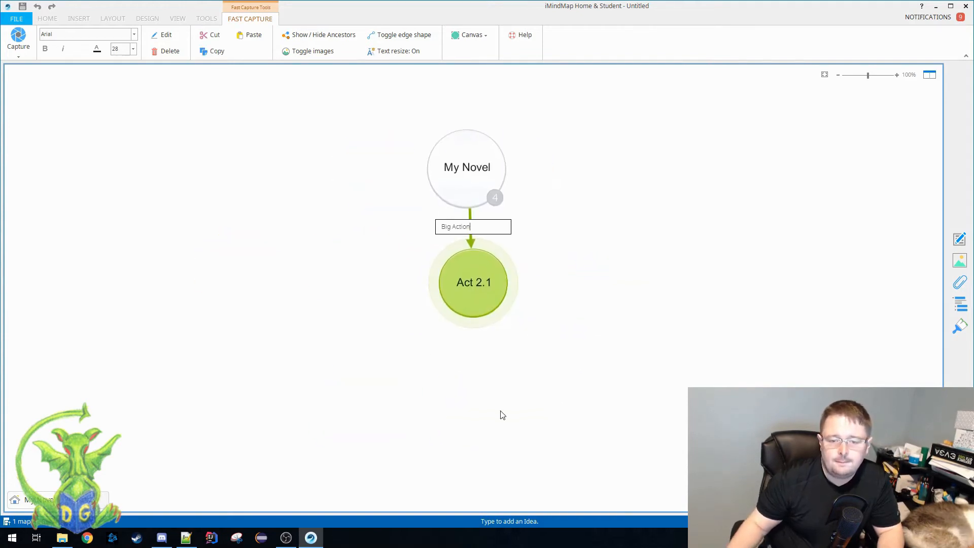
pyautogui.press('Return')
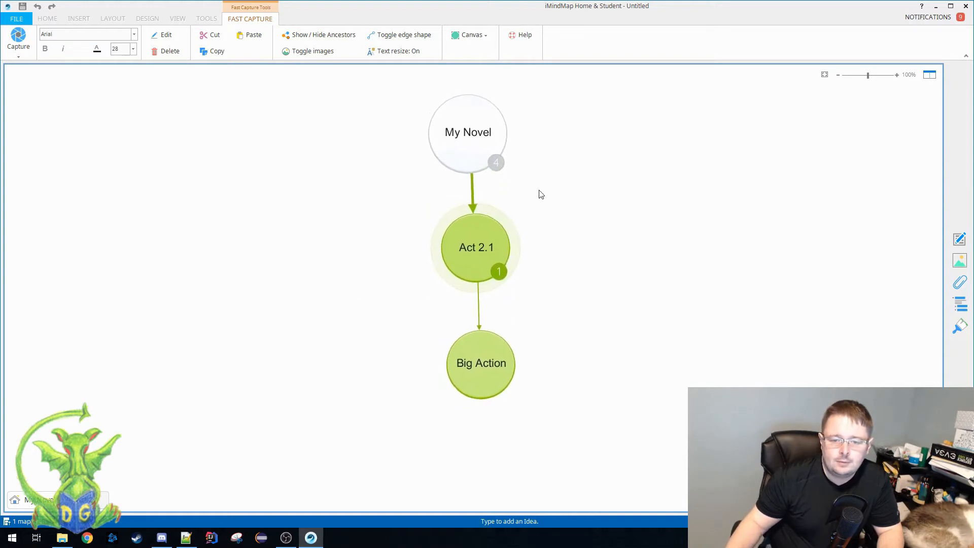
# Go back through My Novel to Act 2.2 and give it a "Big Action" child idea
pyautogui.click(448, 133)
pyautogui.click(342, 299)
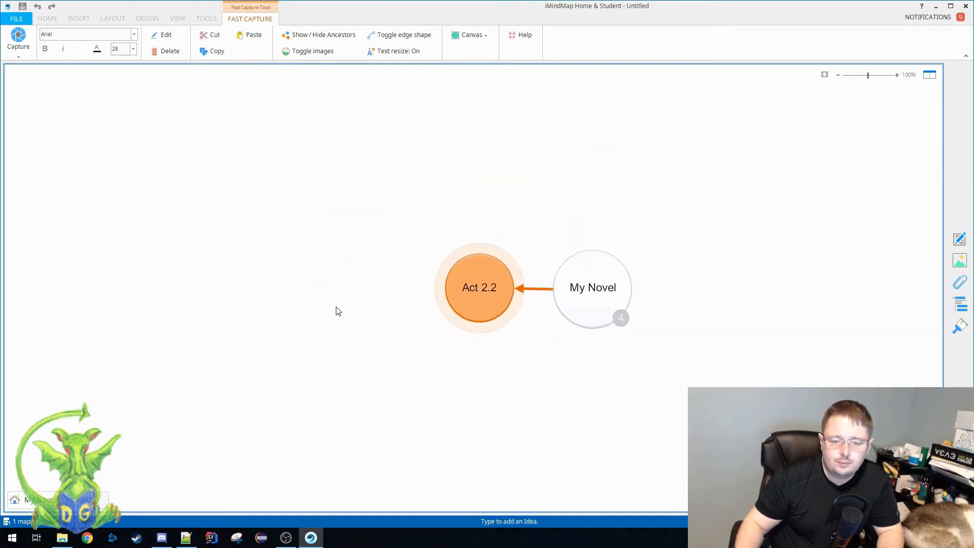
pyautogui.write('Big Action')
pyautogui.press('Return')
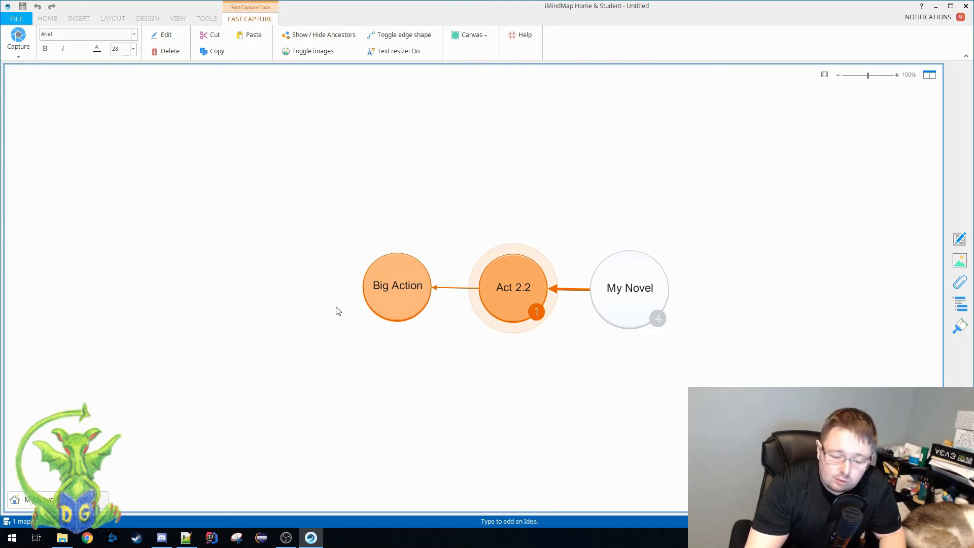
# Return to Act 1 and add a second child idea named "Main Character introduction"
pyautogui.click(420, 222)
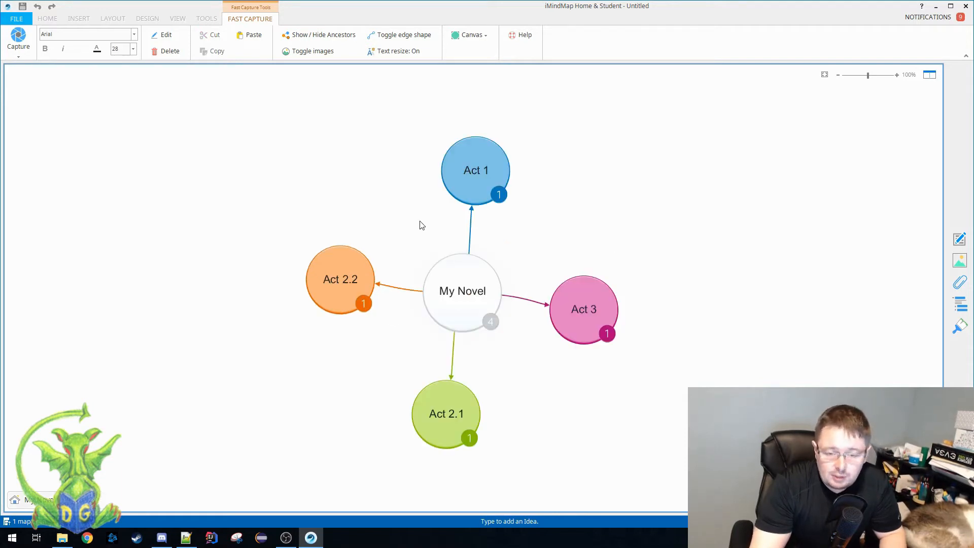
pyautogui.click(473, 169)
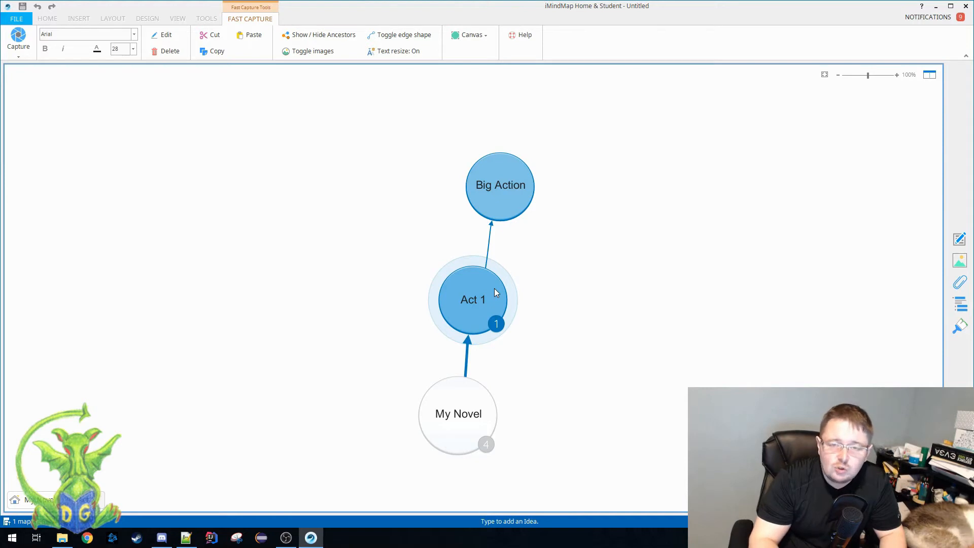
pyautogui.click(494, 288)
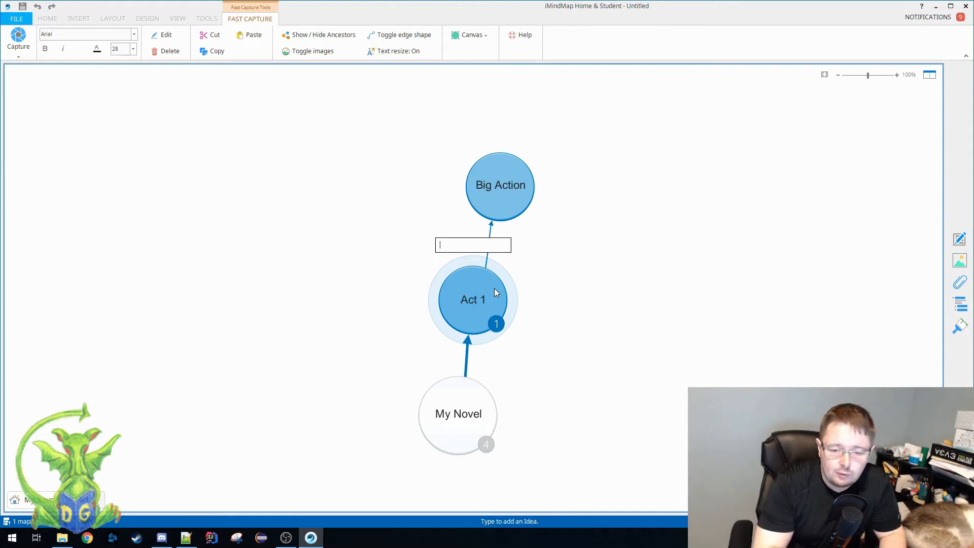
pyautogui.write('Charac')
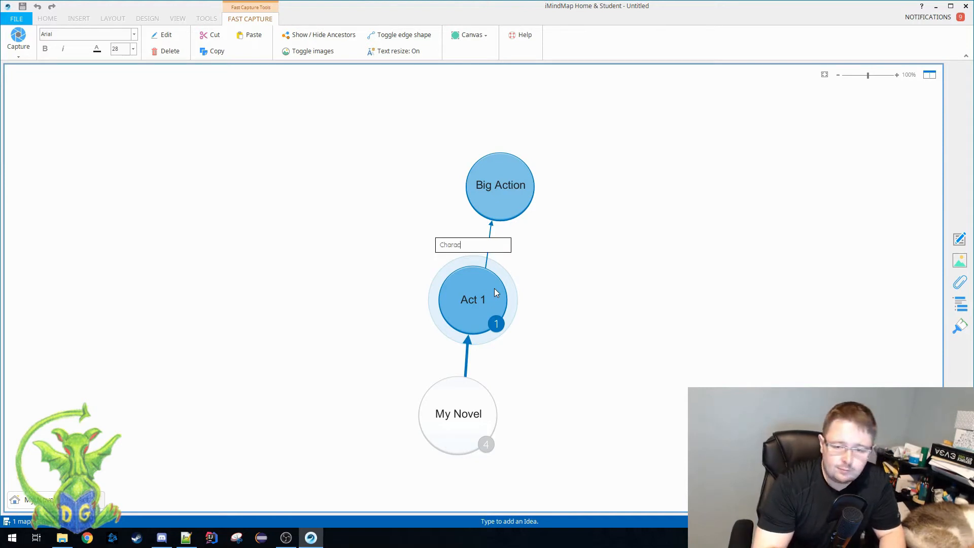
pyautogui.write('ter introduction')
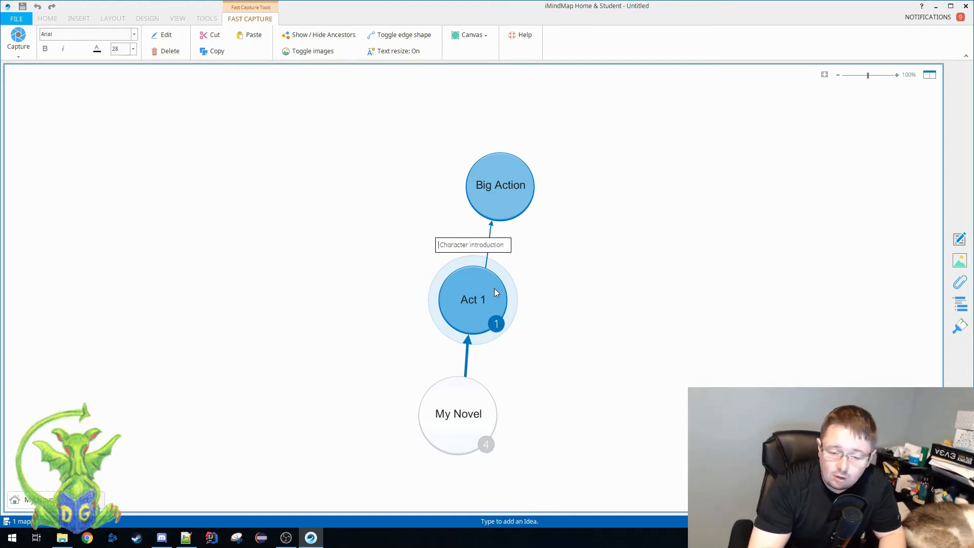
pyautogui.write('Main')
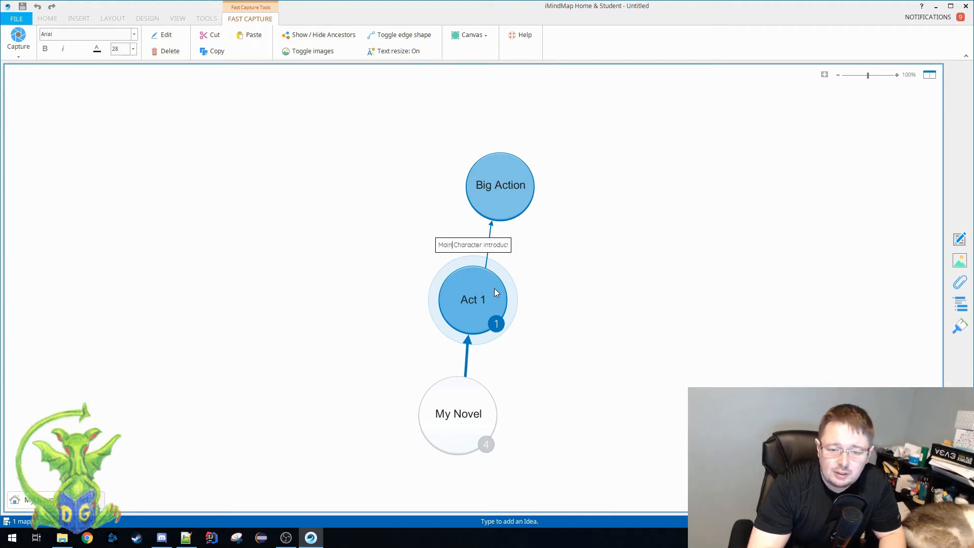
pyautogui.press('End')
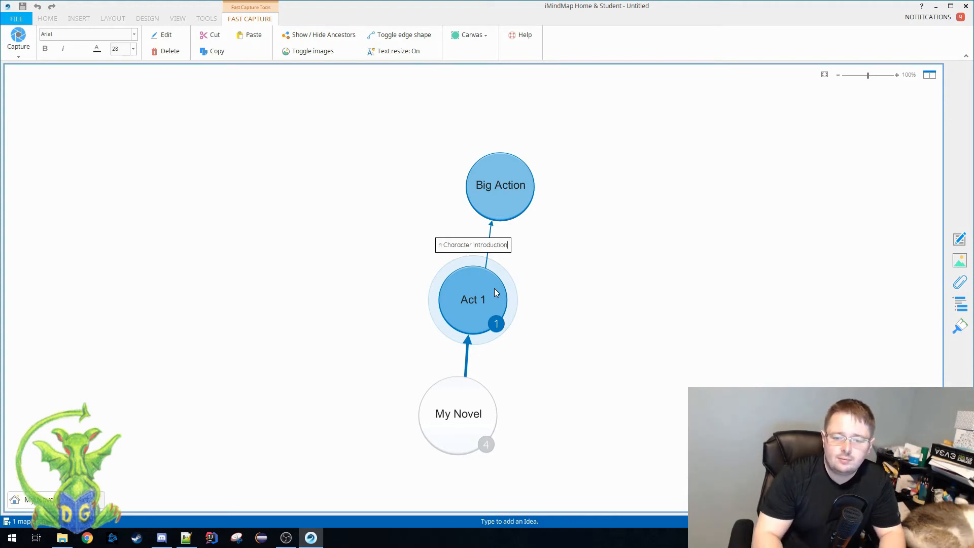
pyautogui.press('Return')
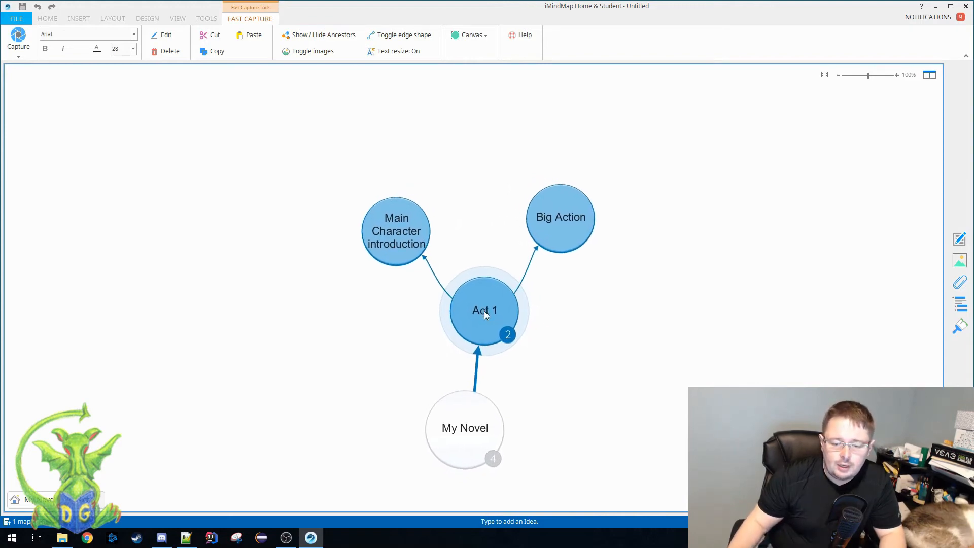
# Add a third child idea named "Story World introduction" to Act 1
pyautogui.press('shift')
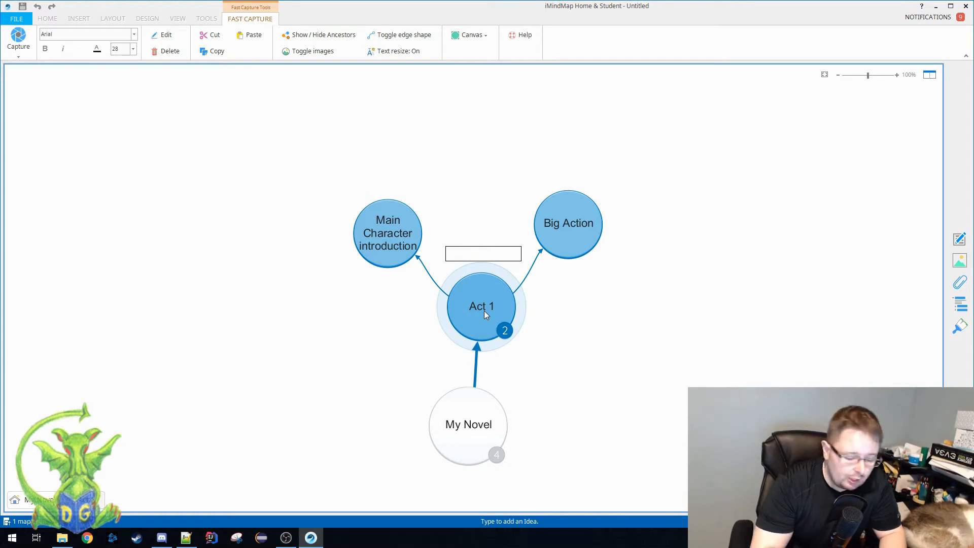
pyautogui.write('tory')
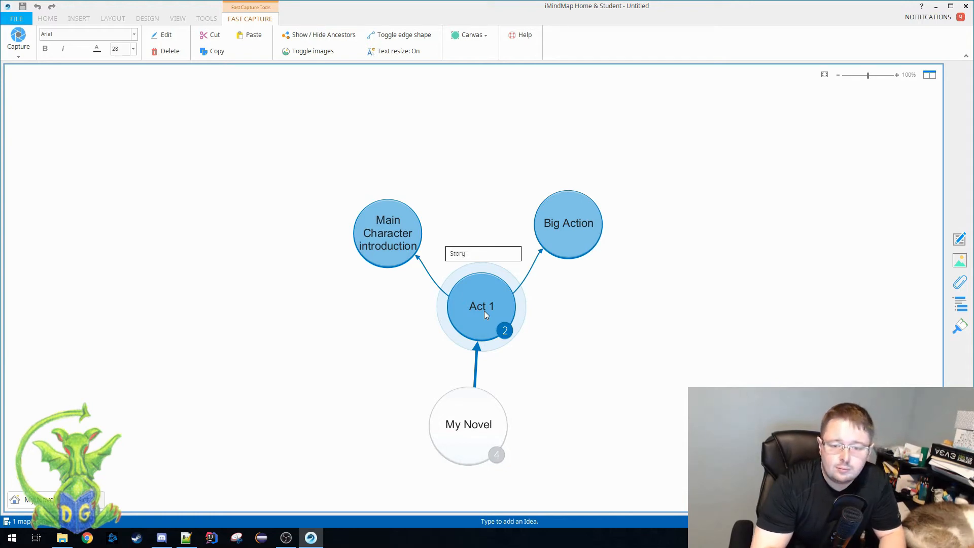
pyautogui.write(' World')
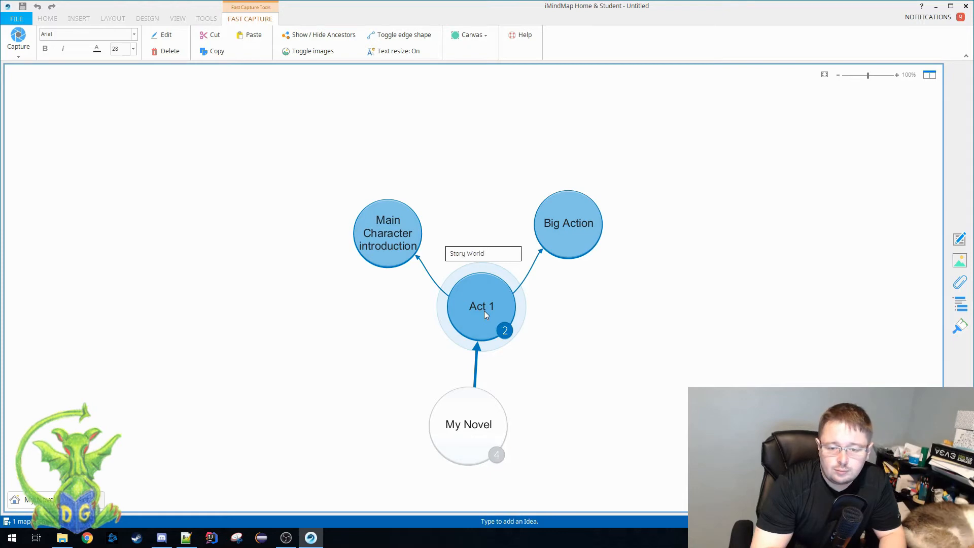
pyautogui.write(' int')
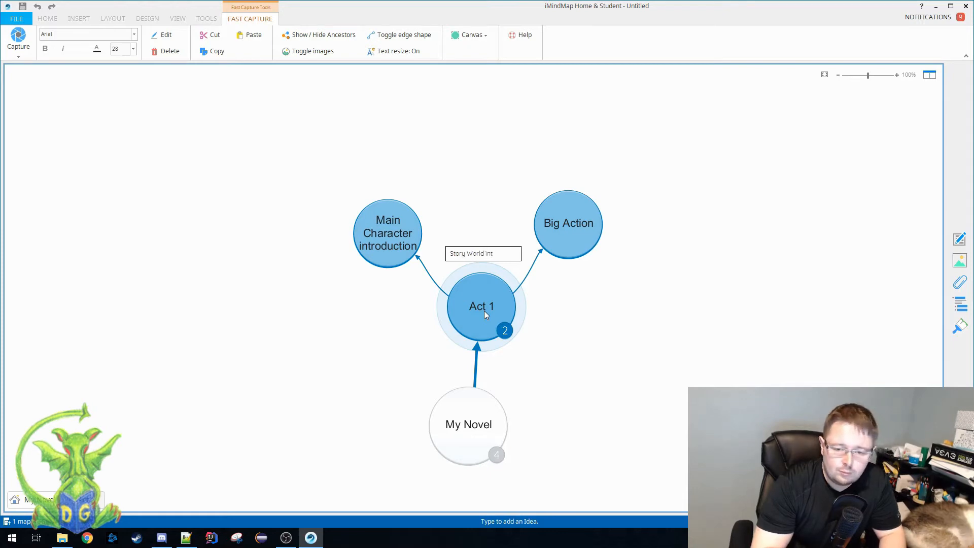
pyautogui.write('roduction')
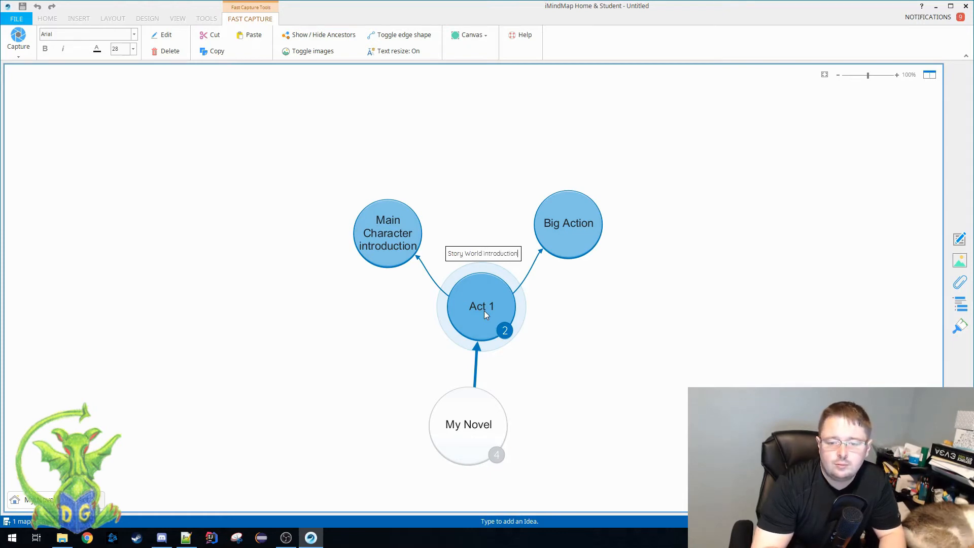
pyautogui.press('Return')
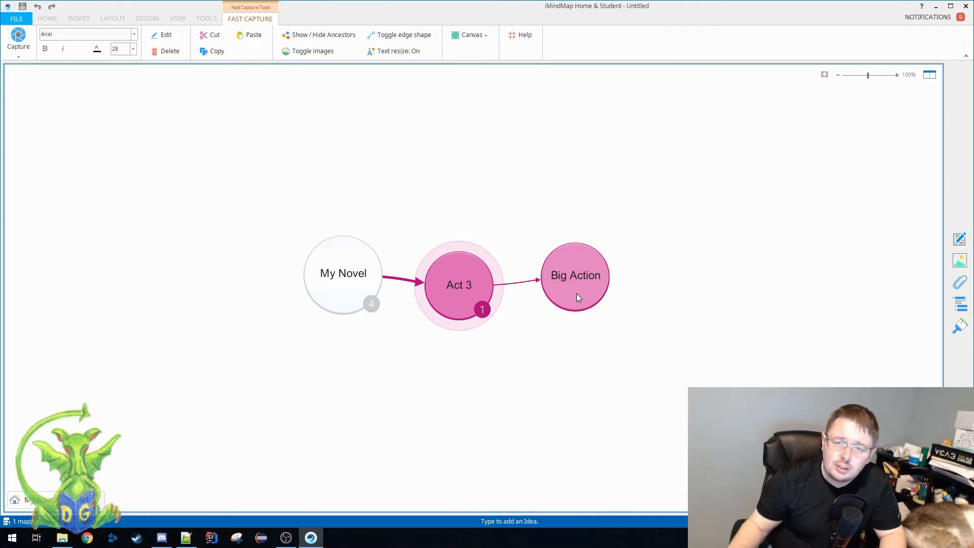
# Add "Point of desperation" and "Resolution" as further child ideas of Act 3
pyautogui.doubleClick(465, 279)
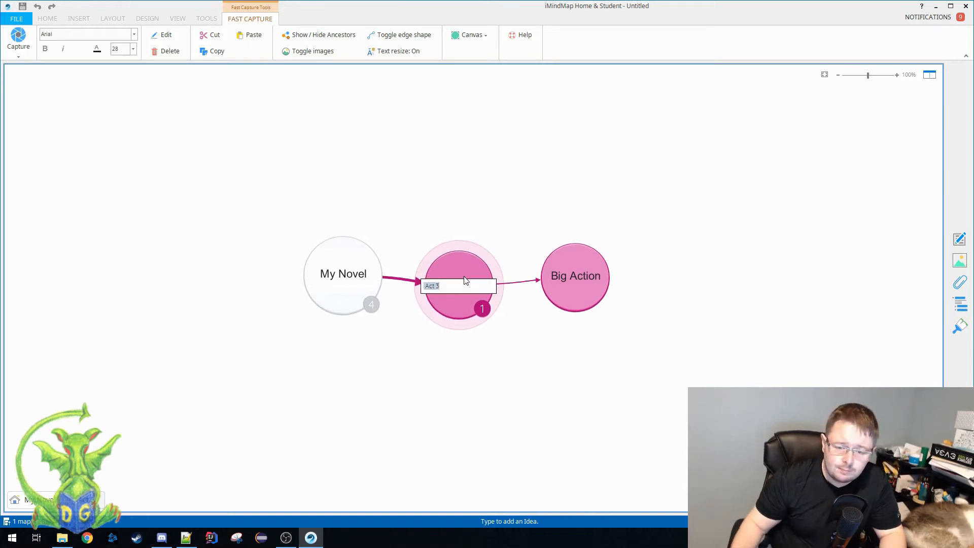
pyautogui.press('Return')
pyautogui.write('Point of desperation')
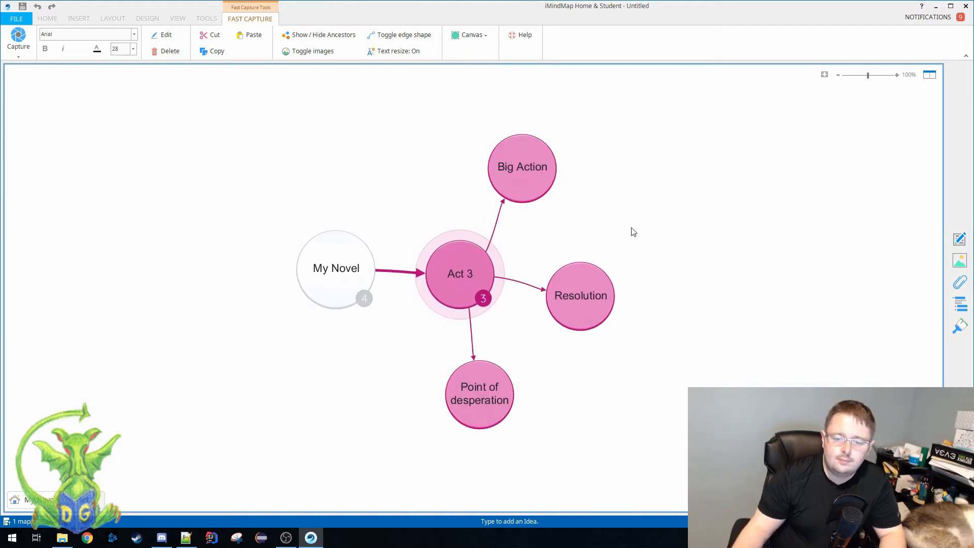
# Go back through My Novel to Act 2.1 and add the child idea "Main Character is not in control of their own destiny"
pyautogui.click(321, 271)
pyautogui.click(331, 432)
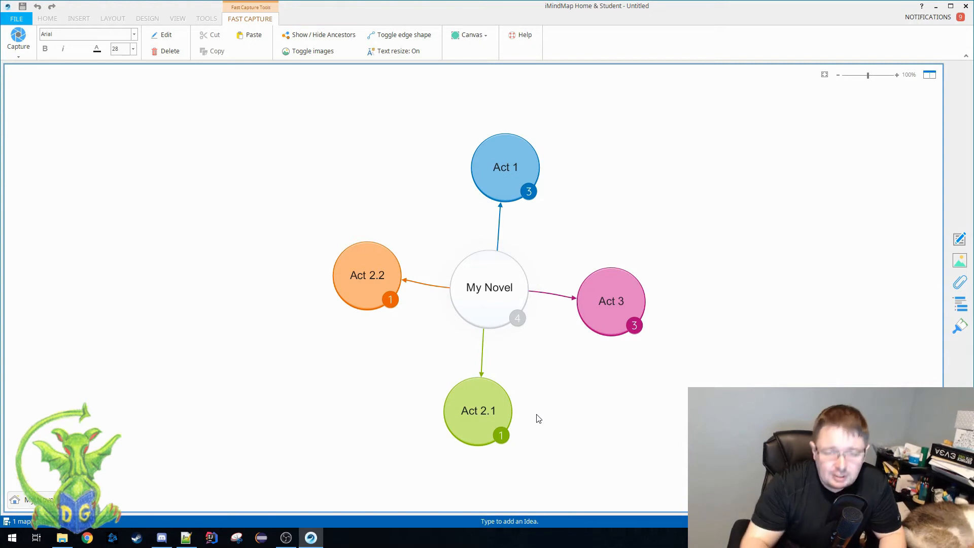
pyautogui.click(488, 407)
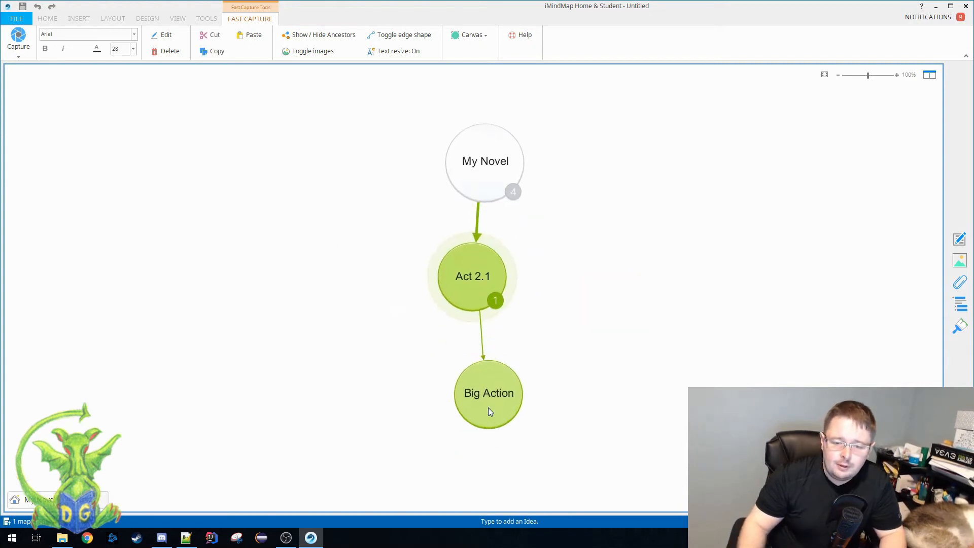
pyautogui.write('Main Character is not in control of their own destiny')
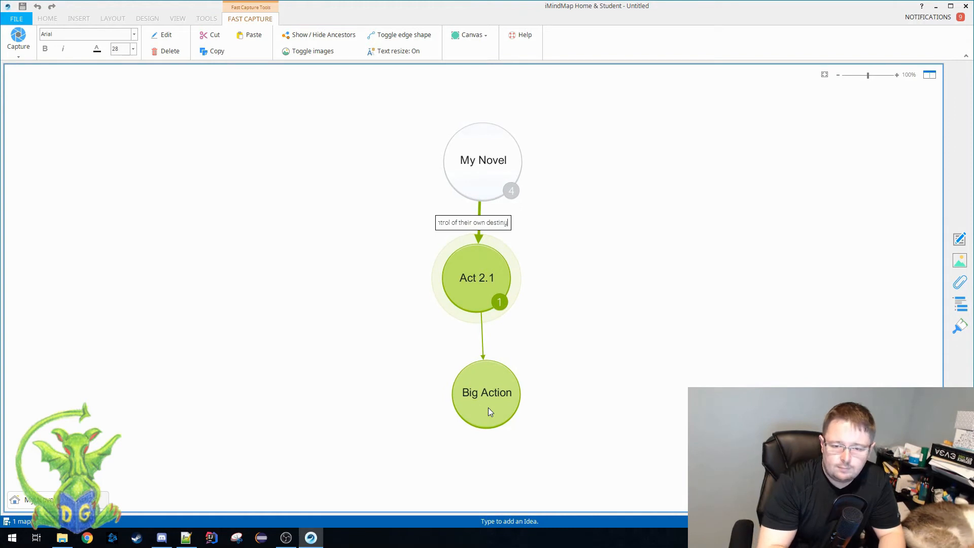
pyautogui.press('Return')
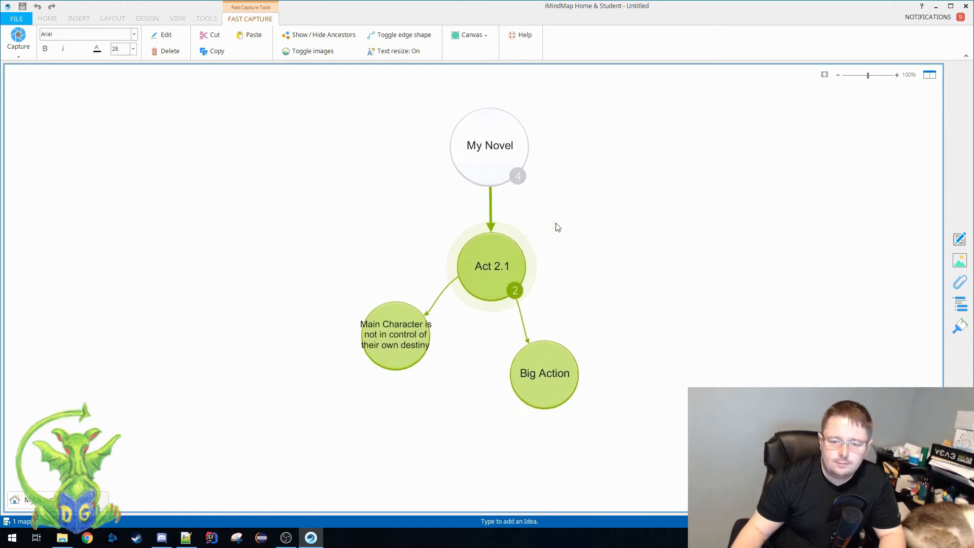
# Go back through My Novel to Act 2.2 and add the child idea "Main Character starts taking control of their destiny"
pyautogui.click(509, 143)
pyautogui.doubleClick(352, 282)
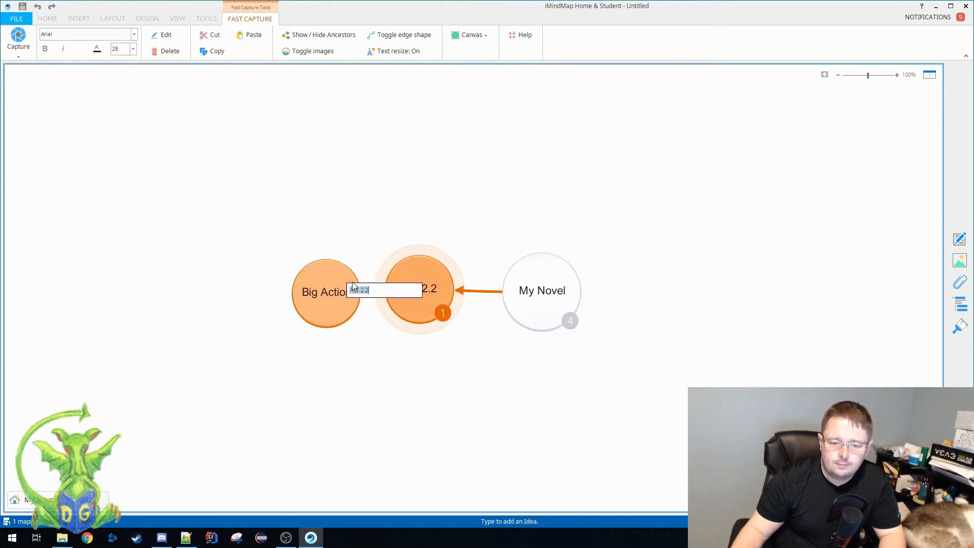
pyautogui.click(477, 359)
pyautogui.click(477, 289)
pyautogui.write('Main Character starts taking control of their destiny')
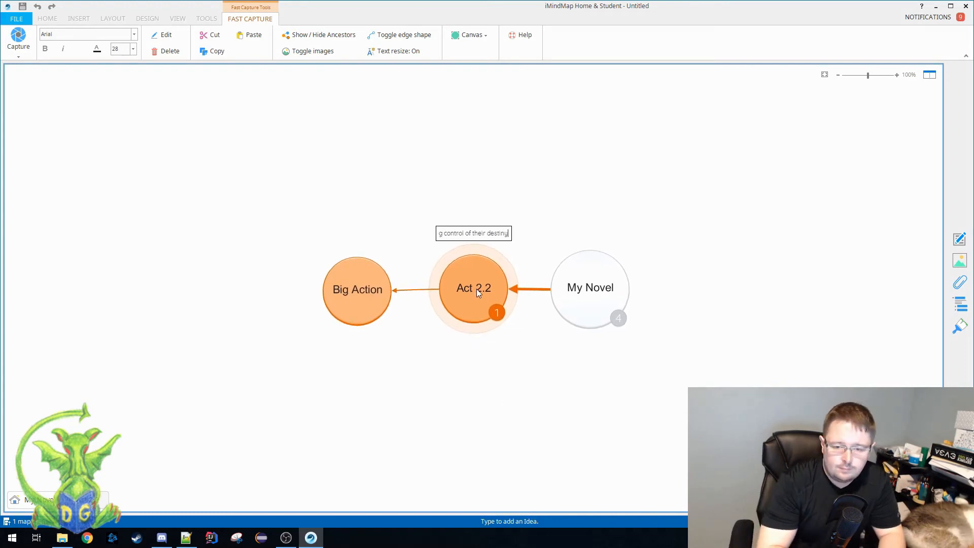
pyautogui.press('Return')
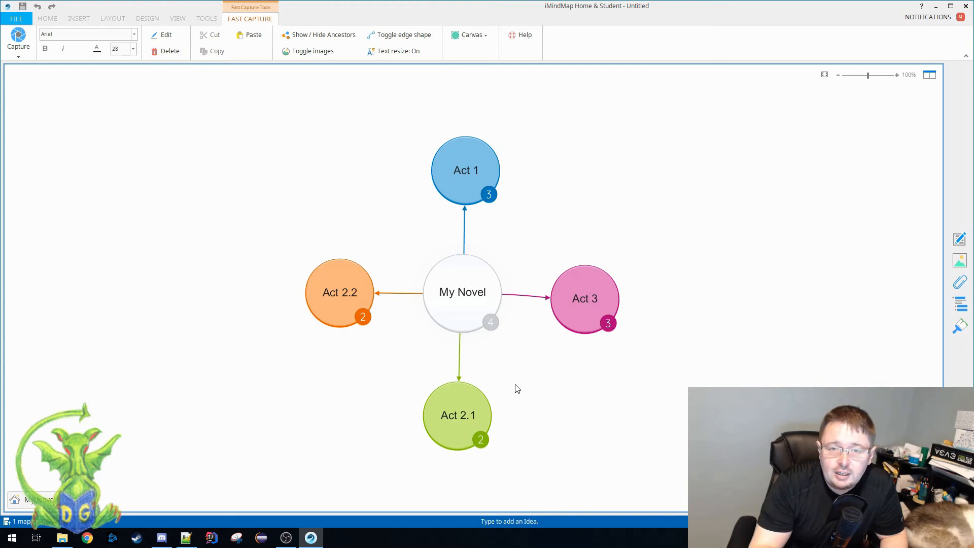
# Show the ideas in the Brainstorm view and convert them to the Mind Map view with the Buzan Mind Map style
pyautogui.click(19, 57)
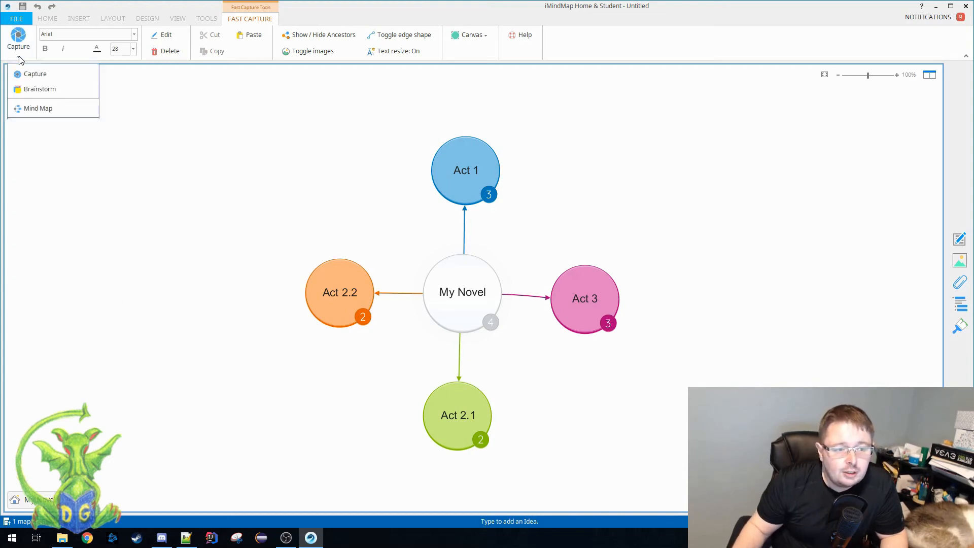
pyautogui.click(39, 90)
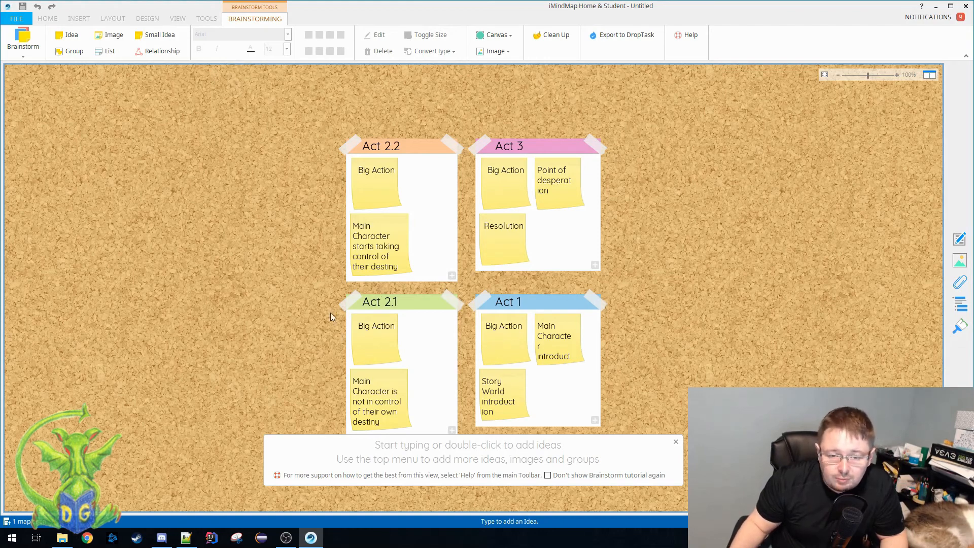
pyautogui.click(23, 55)
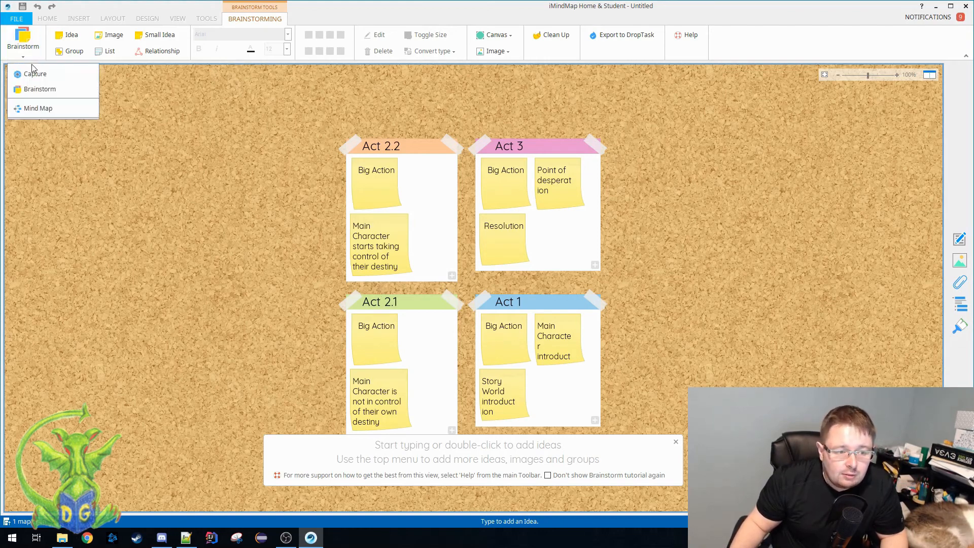
pyautogui.click(44, 112)
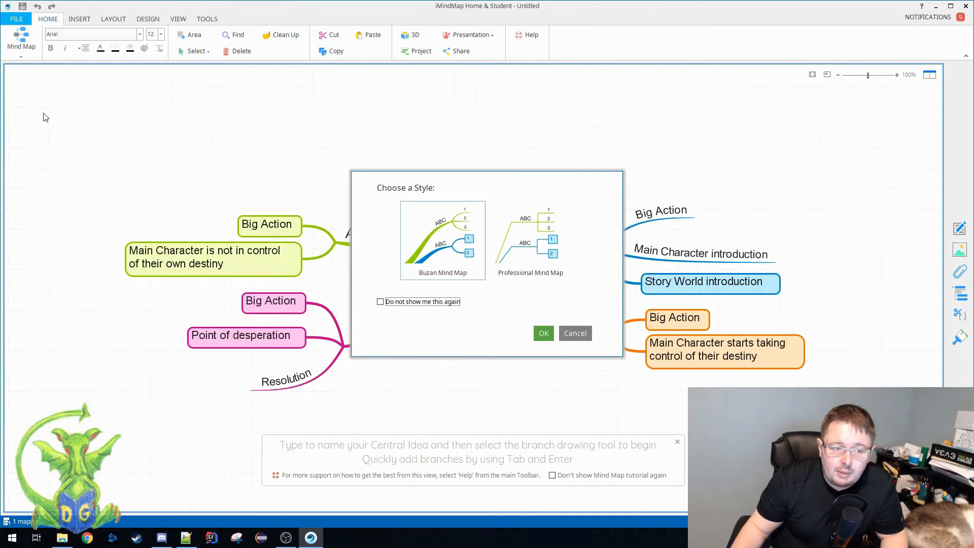
pyautogui.click(542, 334)
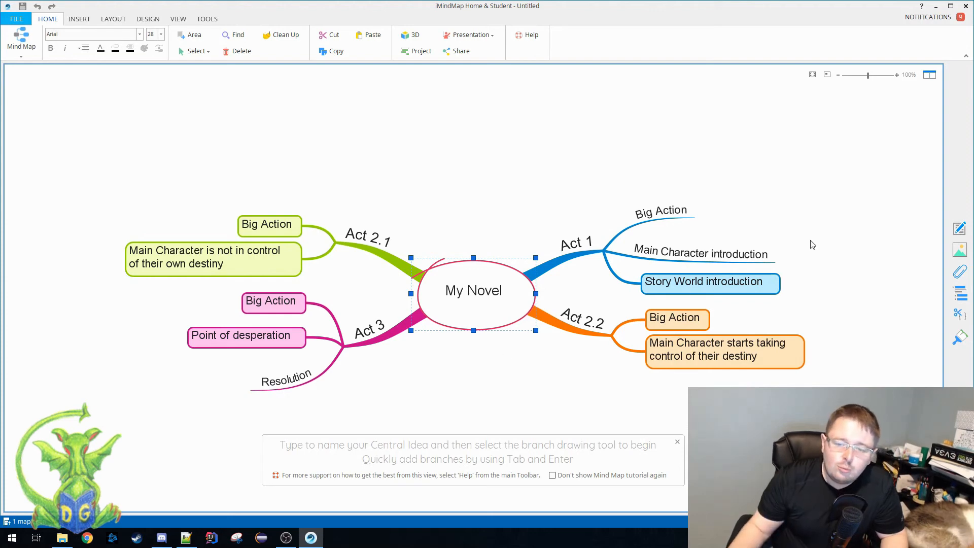
pyautogui.moveTo(795, 277)
pyautogui.moveTo(795, 277); pyautogui.dragTo(881, 226)
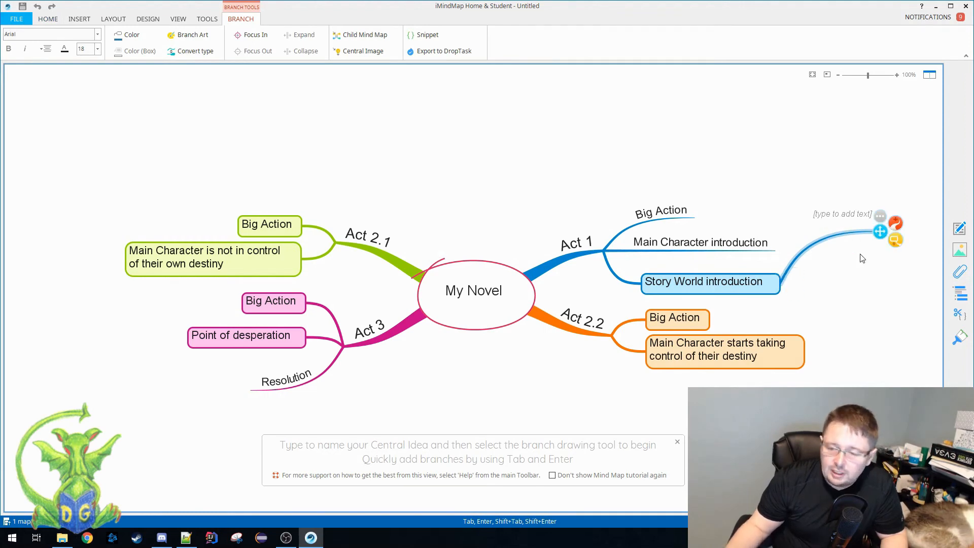
pyautogui.press('Escape')
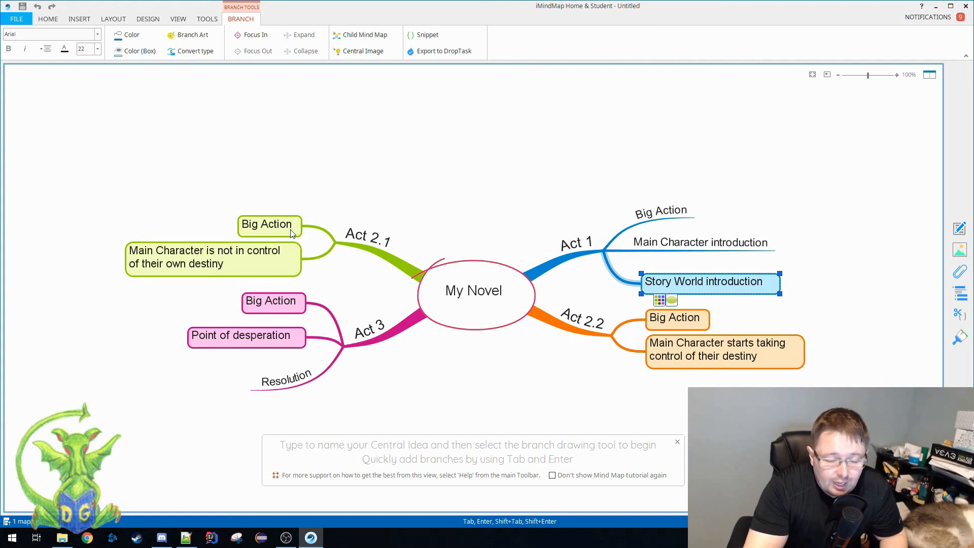
pyautogui.click(478, 157)
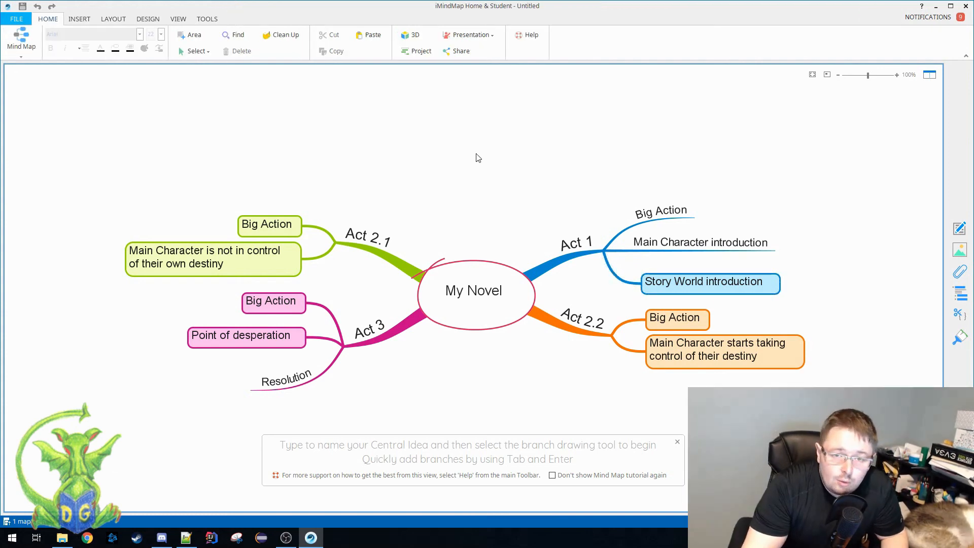